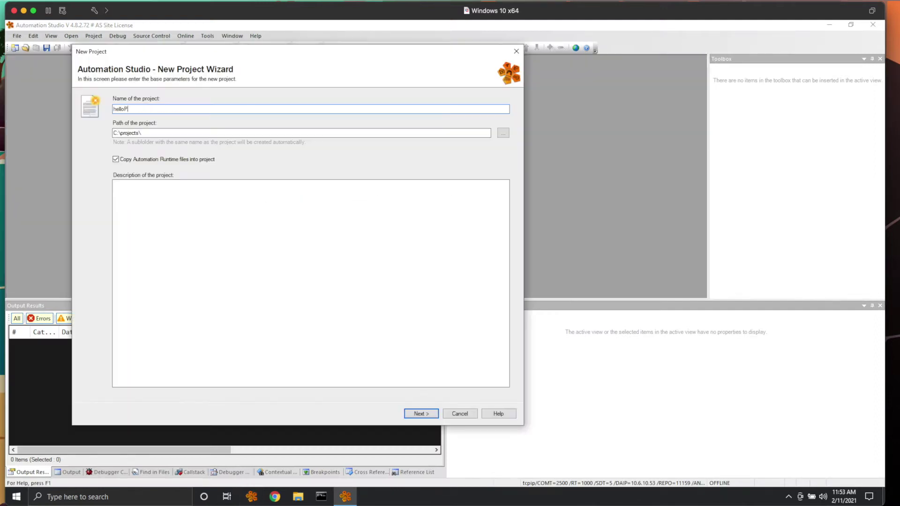
# - Finish the New Project Wizard for helloPlk, choosing the online connection to identify hardware
pyautogui.click(420, 413)
pyautogui.click(302, 115)
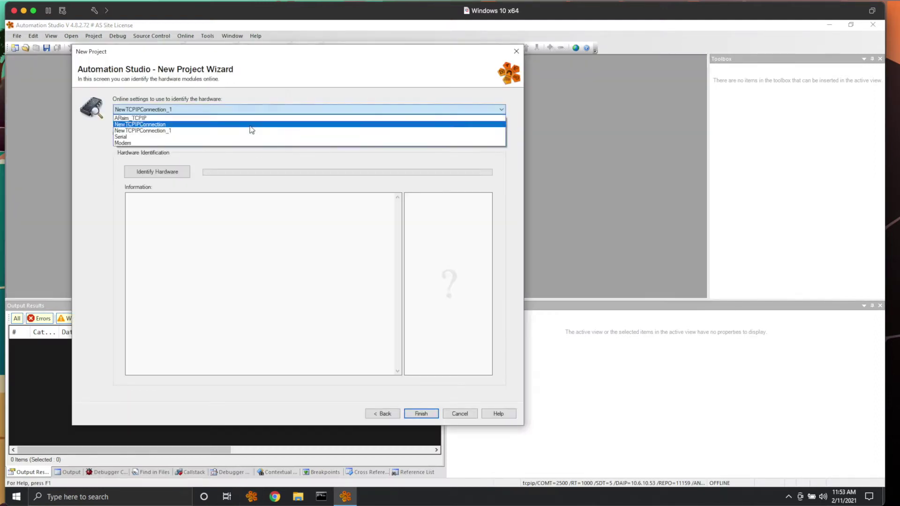
pyautogui.click(251, 129)
pyautogui.click(420, 414)
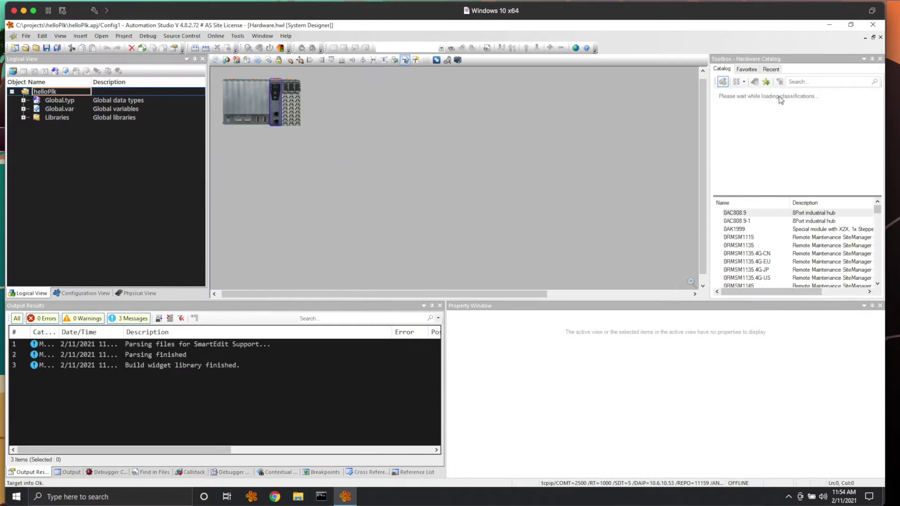
# - Add the X20BC1083 bus controller and the X20DI4371 and X20DO9321 modules from the Hardware Catalog
pyautogui.click(806, 83)
pyautogui.write('1083')
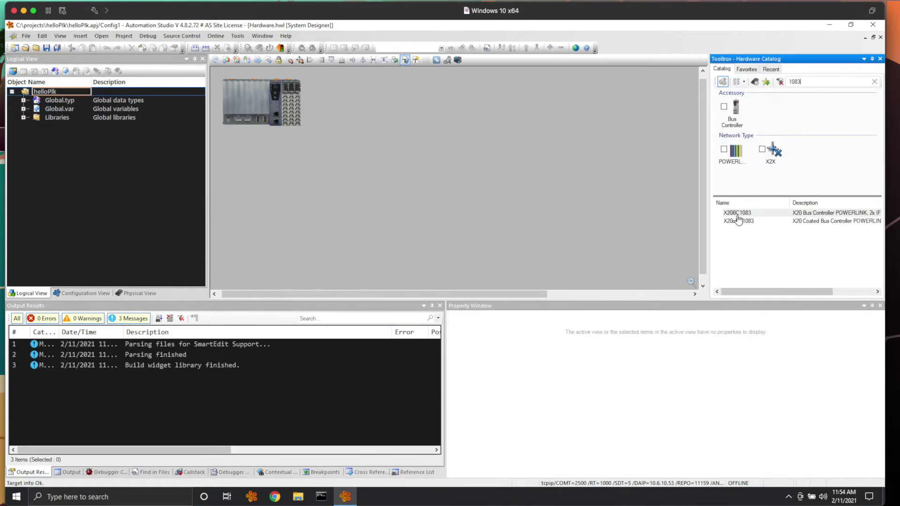
pyautogui.moveTo(737, 212)
pyautogui.mouseDown()
pyautogui.moveTo(424, 190)
pyautogui.moveTo(385, 156)
pyautogui.mouseUp()
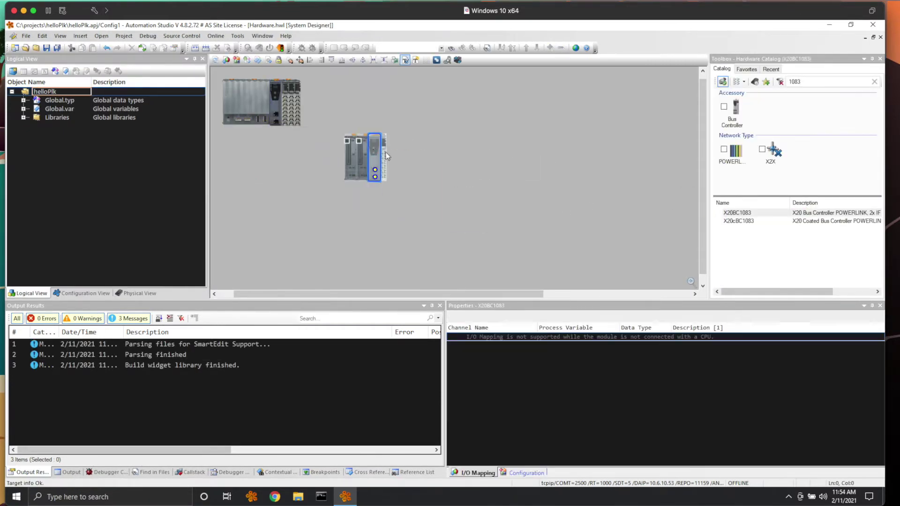
pyautogui.write('4371')
pyautogui.press('Return')
pyautogui.click(808, 84)
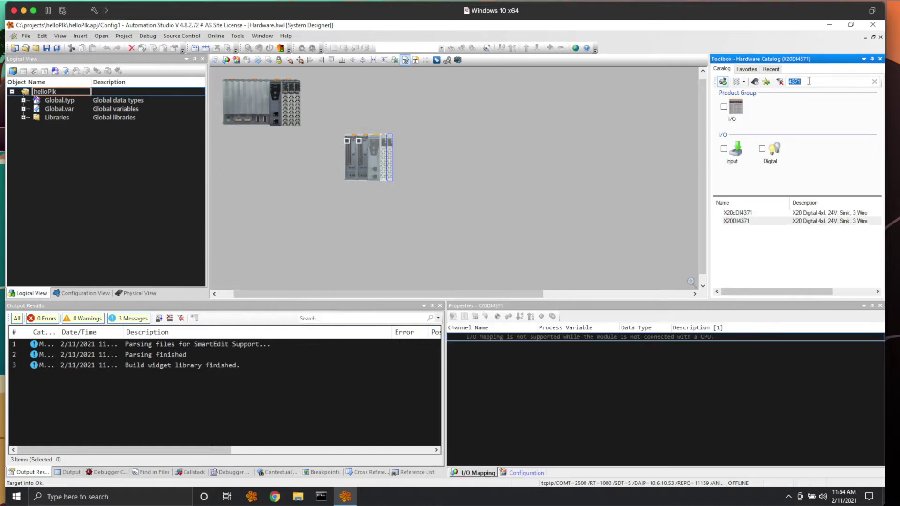
pyautogui.write('9321')
pyautogui.press('Return')
pyautogui.moveTo(737, 221); pyautogui.dragTo(376, 172)
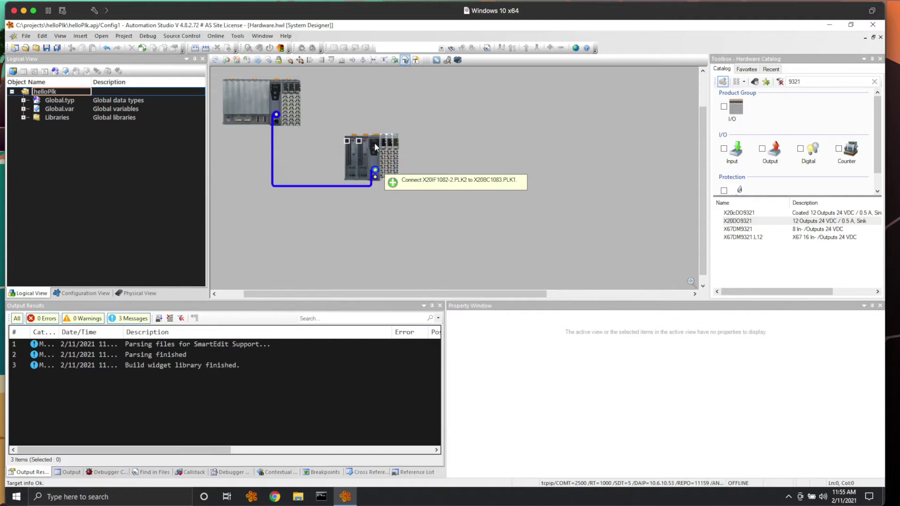
# - Cable the PLC's PLK2 port to the X20BC1083 bus controller
pyautogui.rightClick(375, 147)
pyautogui.click(534, 260)
pyautogui.click(524, 216)
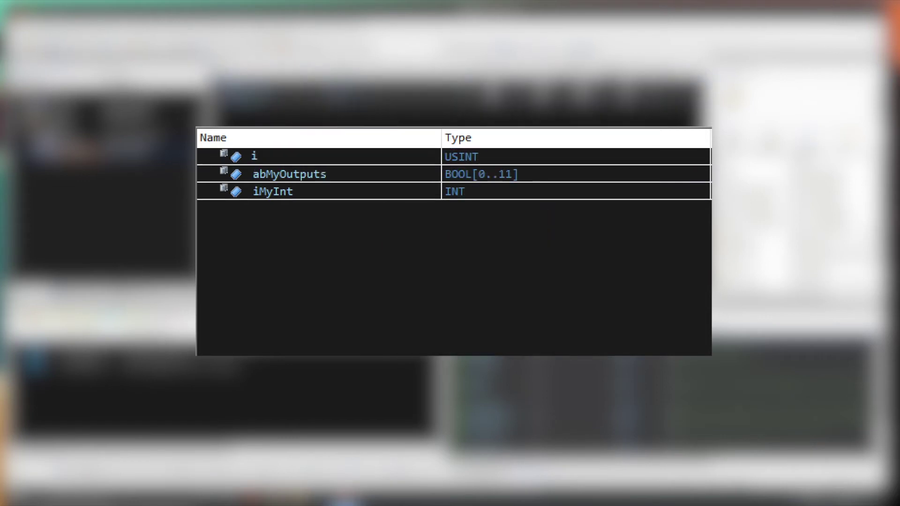
pyautogui.write('INT')
pyautogui.press('Return')
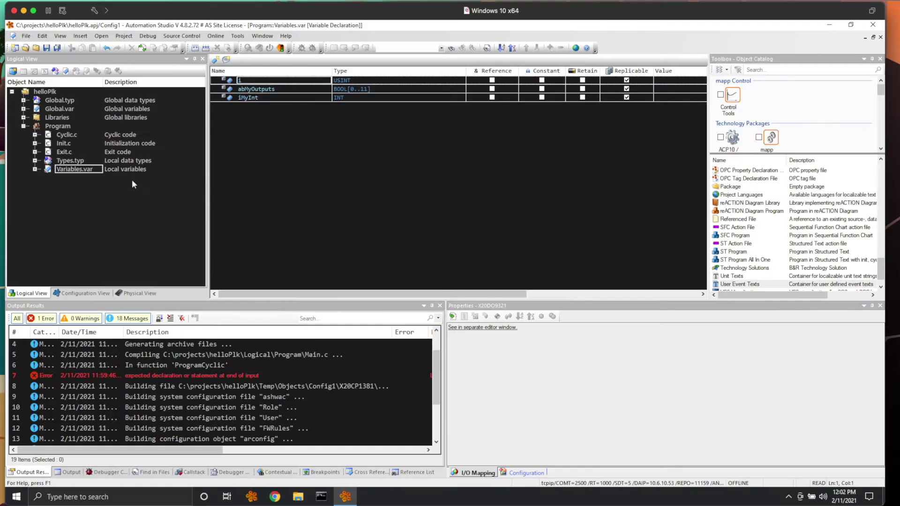
# - Confirm the abMyOutputs BOOL[0..11] variable in Program.var and open Cyclic.c
pyautogui.doubleClick(77, 136)
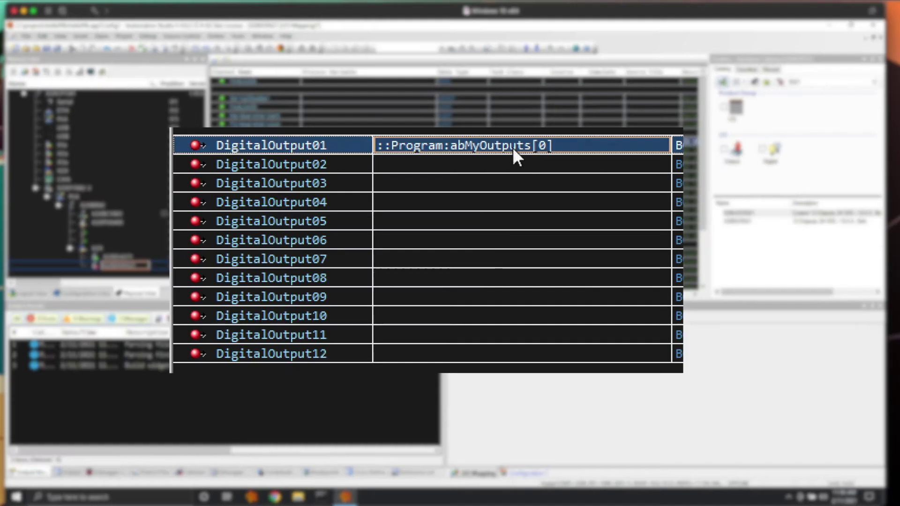
# - Map X20DO9321 DigitalOutput01–12 to ::Program:abMyOutputs[0] through [11]
pyautogui.click(511, 160)
pyautogui.write('::Program:abMyOutputs[0]')
pyautogui.press('Down')
pyautogui.hotkey('ctrl', 'v')
pyautogui.press('Down')
pyautogui.write('::Program:abMyOutputs[0]')
pyautogui.press('Down')
pyautogui.hotkey('ctrl', 'v')
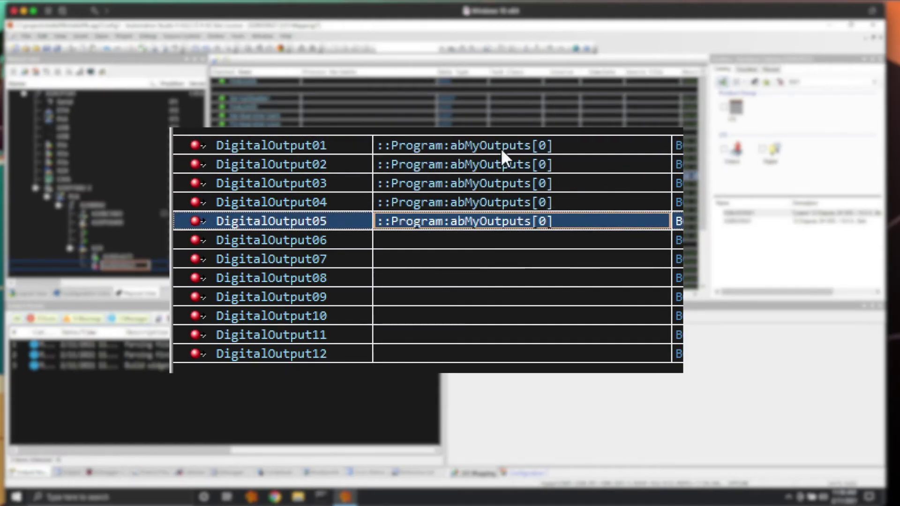
pyautogui.press('Down')
pyautogui.hotkey('ctrl', 'v')
pyautogui.press('Down')
pyautogui.hotkey('ctrl', 'v')
pyautogui.press('Down')
pyautogui.hotkey('ctrl', 'v')
pyautogui.write('1234')
pyautogui.press('Down')
pyautogui.write('5')
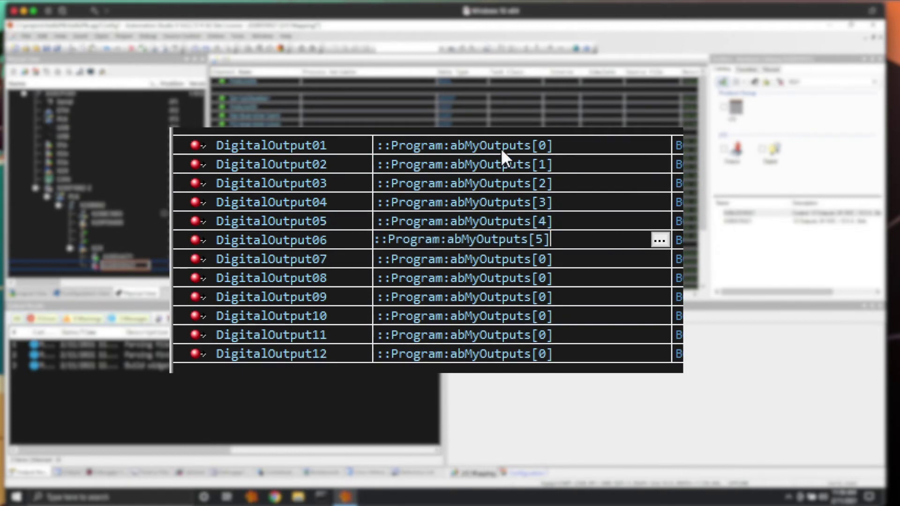
pyautogui.write('678')
pyautogui.press('Down')
pyautogui.write('9')
pyautogui.press('Down')
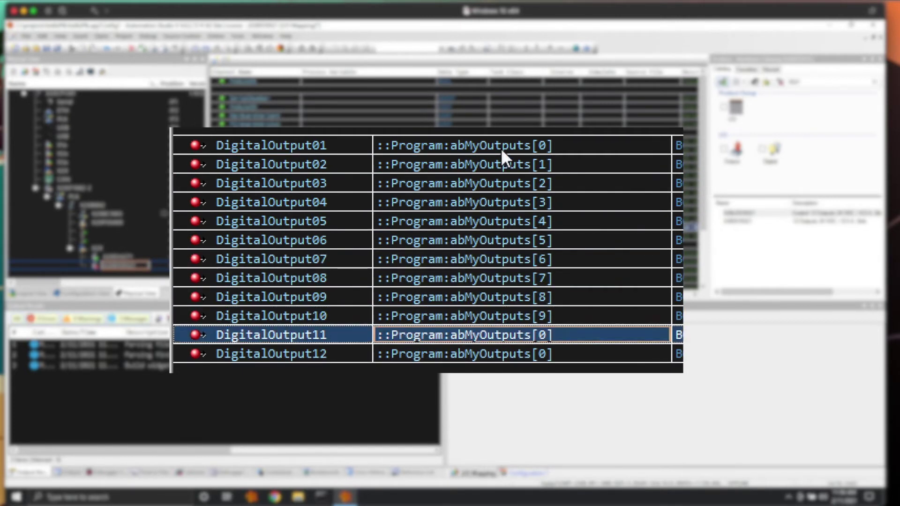
pyautogui.write('10')
pyautogui.press('Down')
pyautogui.write('11')
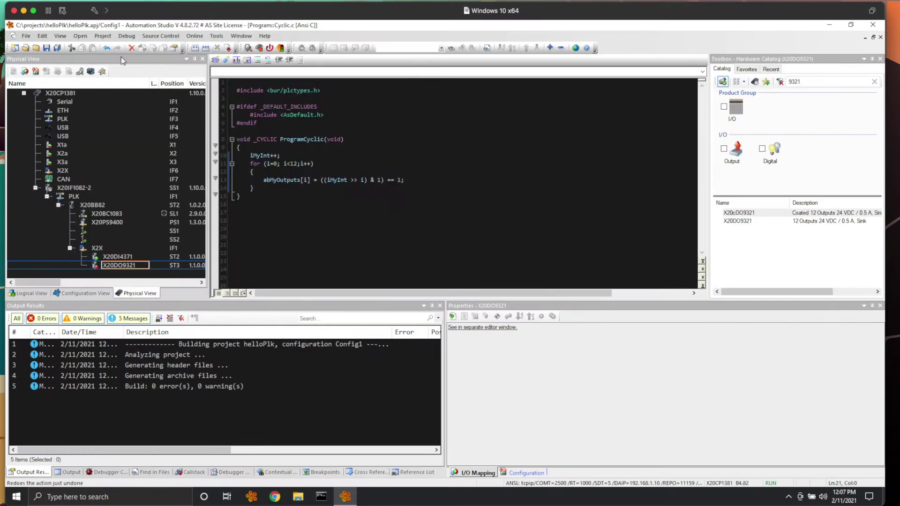
# - Set the PLK IF1 interface's Advanced network redundancy to ring redundancy
pyautogui.click(79, 189)
pyautogui.doubleClick(73, 196)
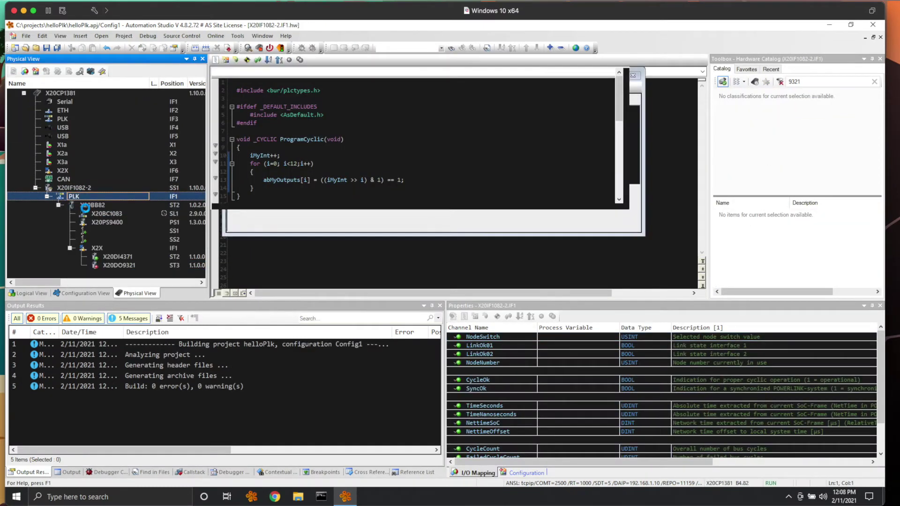
pyautogui.click(265, 203)
pyautogui.click(316, 272)
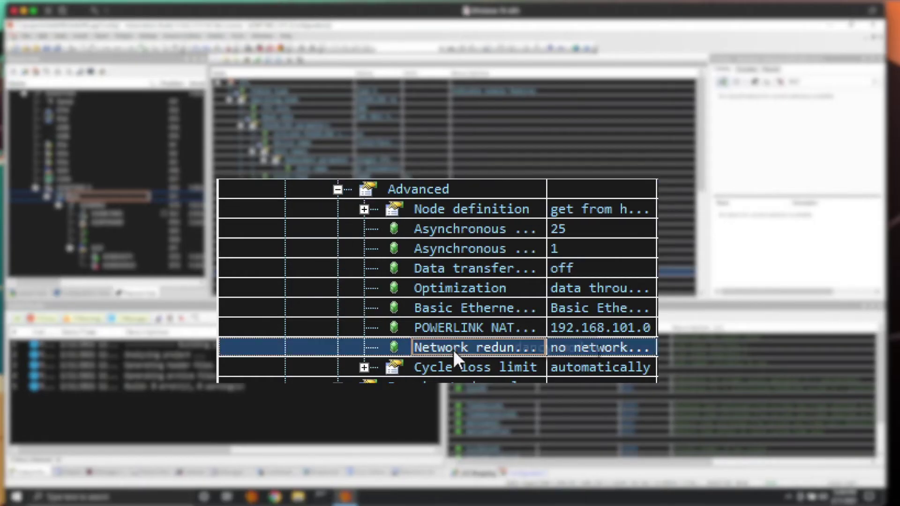
pyautogui.click(374, 273)
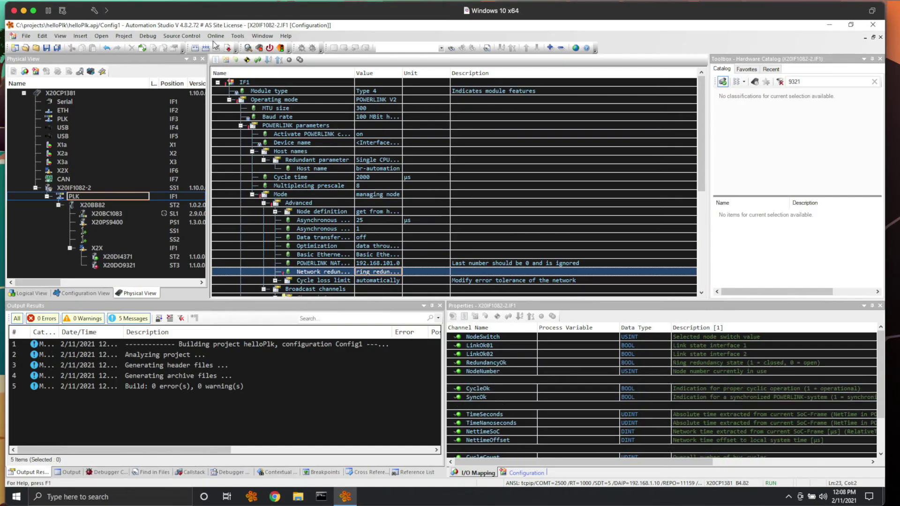
pyautogui.click(326, 150)
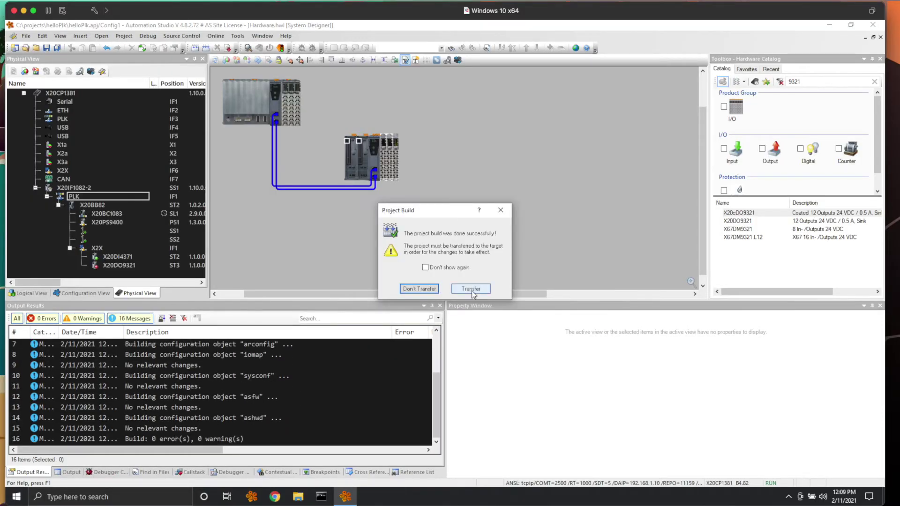
# - Transfer the successful build to the PLC target and close once installation finishes
pyautogui.click(473, 295)
pyautogui.click(513, 343)
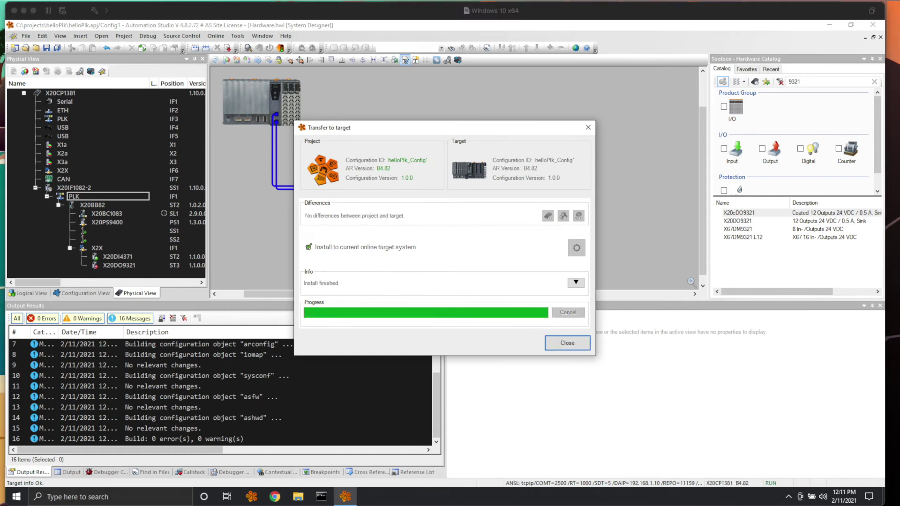
pyautogui.click(573, 344)
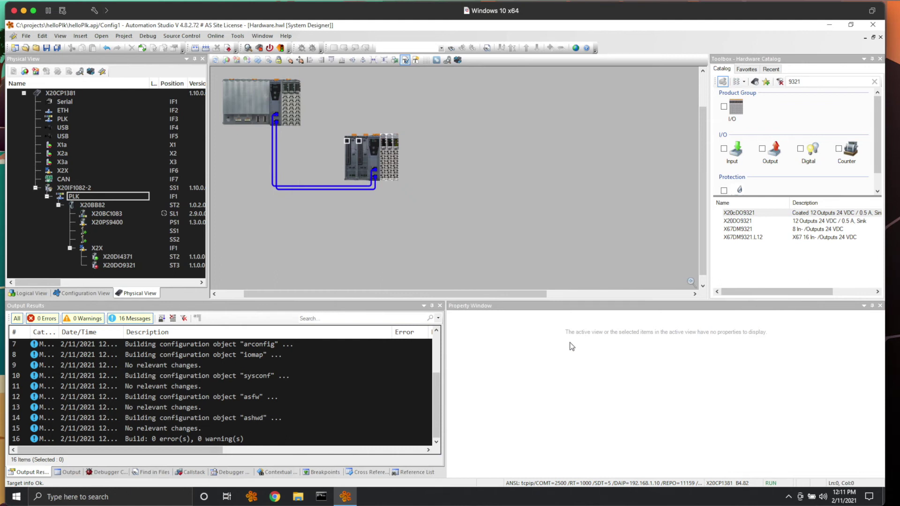